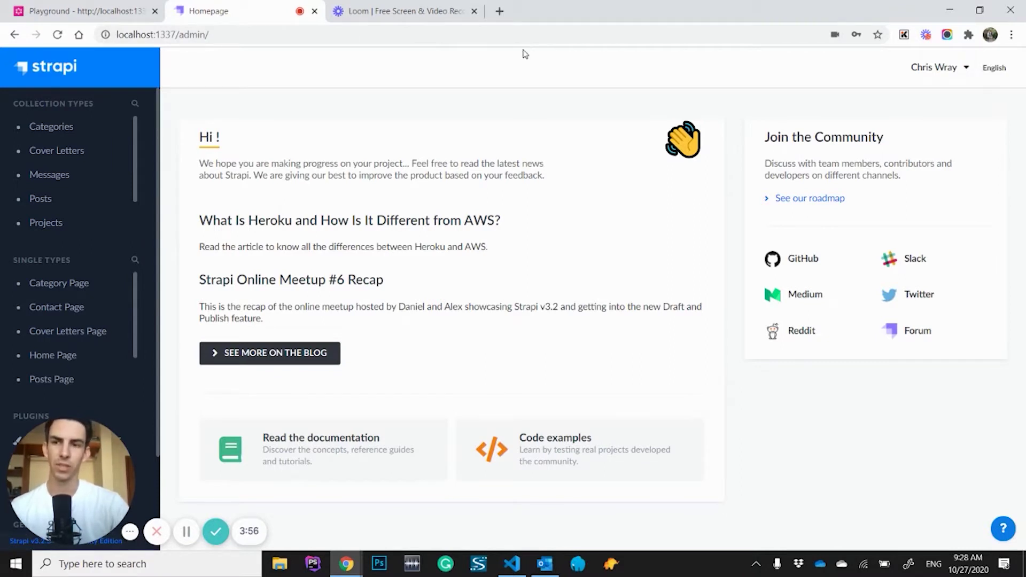
- Open the Posts collection in Strapi, and run the posts query for title and preview in the GraphQL Playground
click(66, 199)
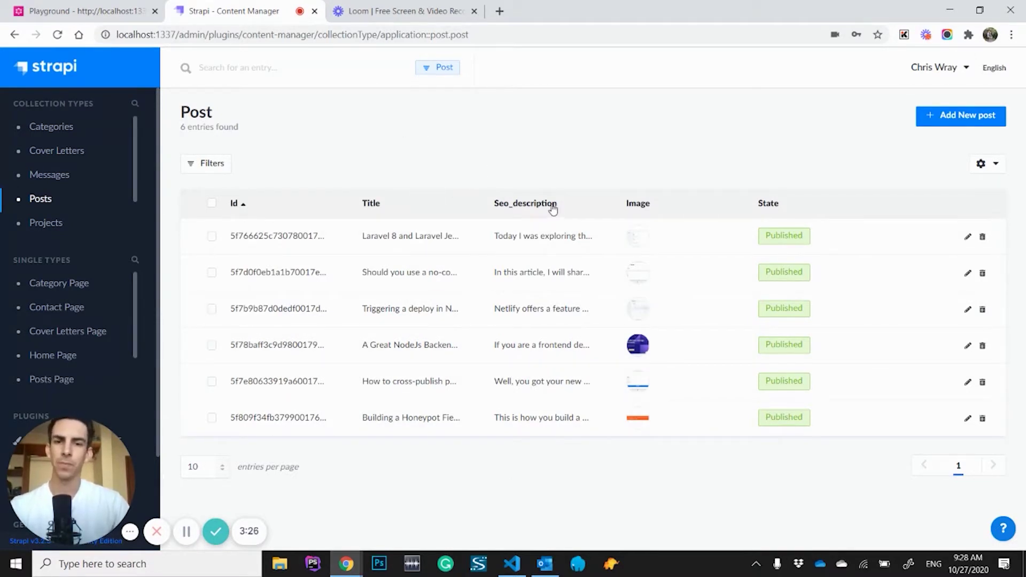
click(87, 8)
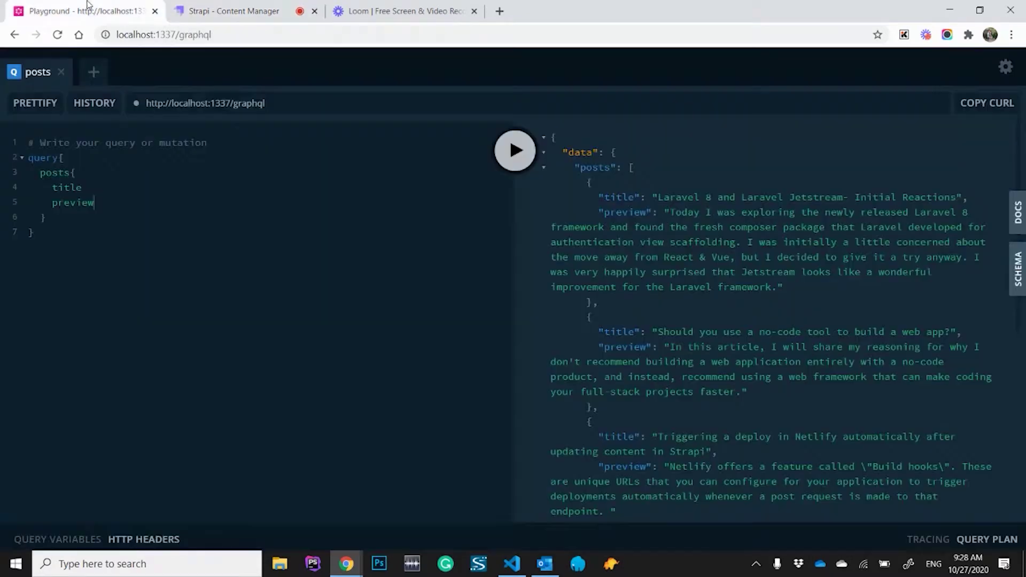
click(103, 211)
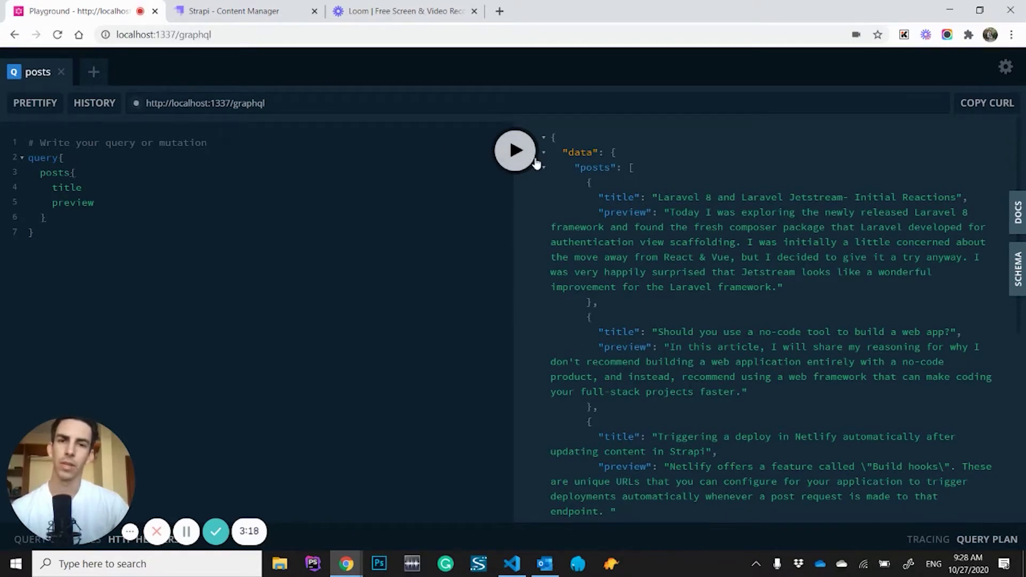
click(516, 152)
double_click(50, 176)
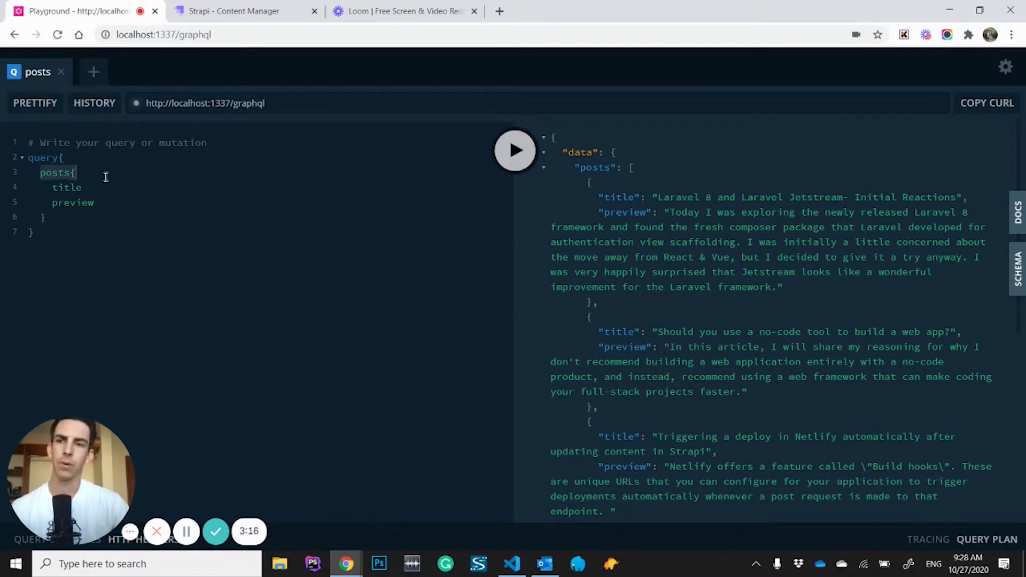
drag(55, 188, 110, 212)
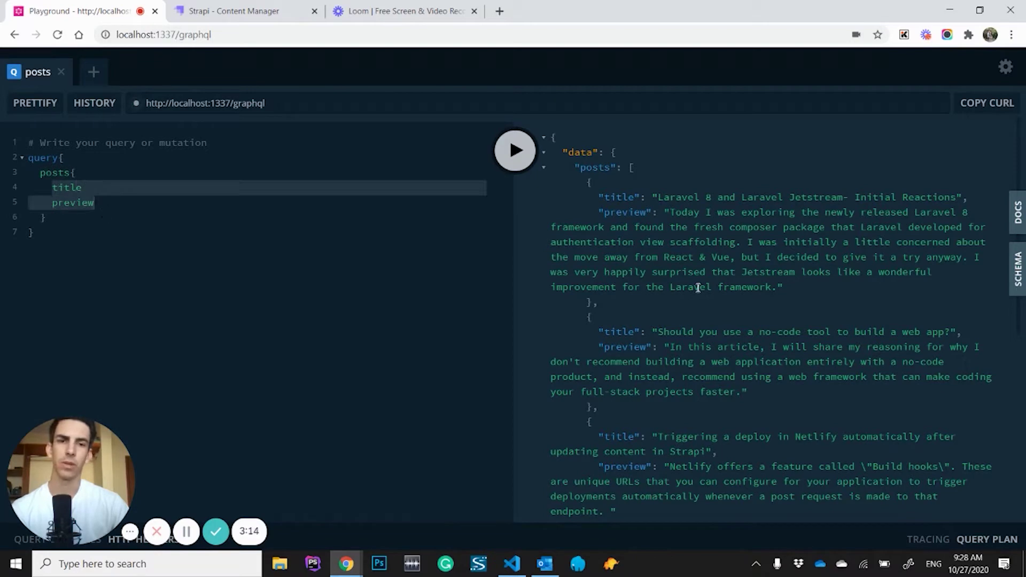
scroll(699, 270, down, 6)
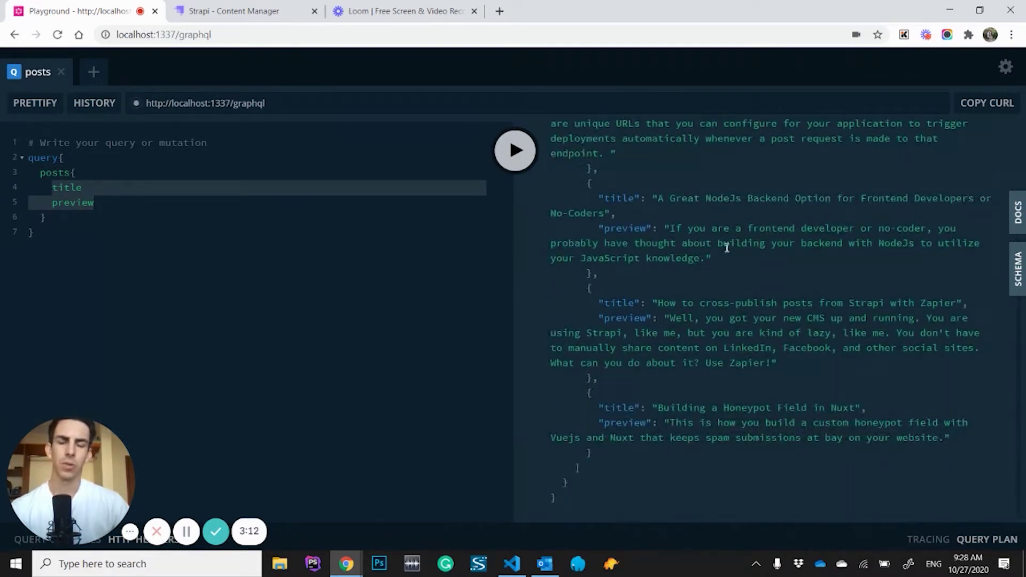
scroll(755, 245, up, 6)
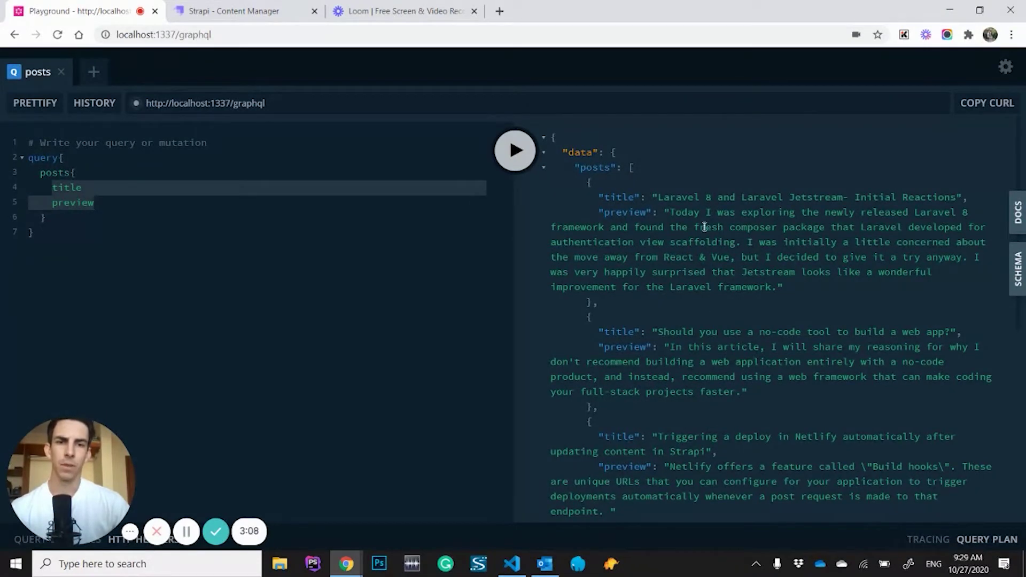
- Add the published_at field below preview in the posts query and run it to check the publication dates
click(105, 208)
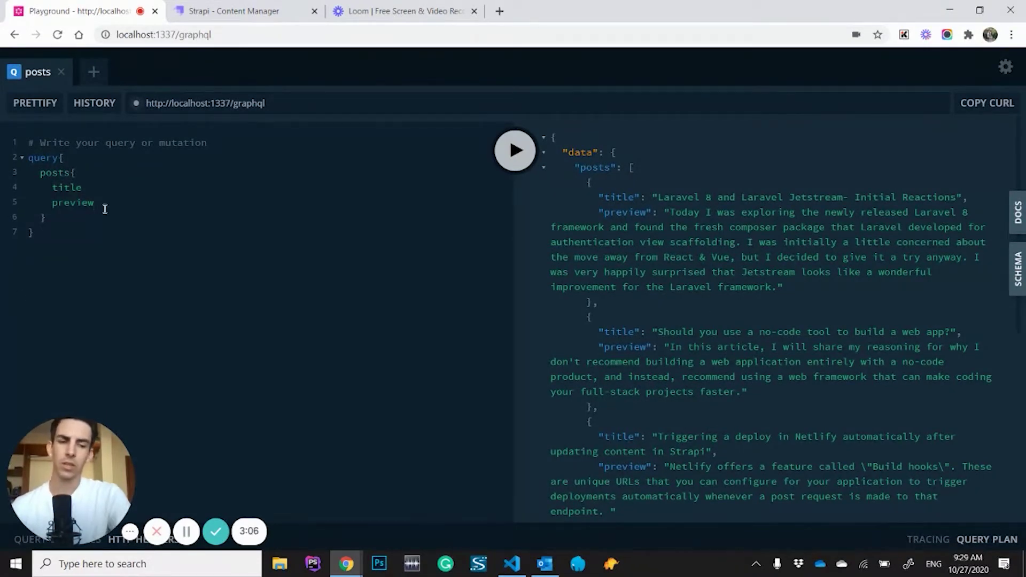
key(Return)
text(pub)
key(Return)
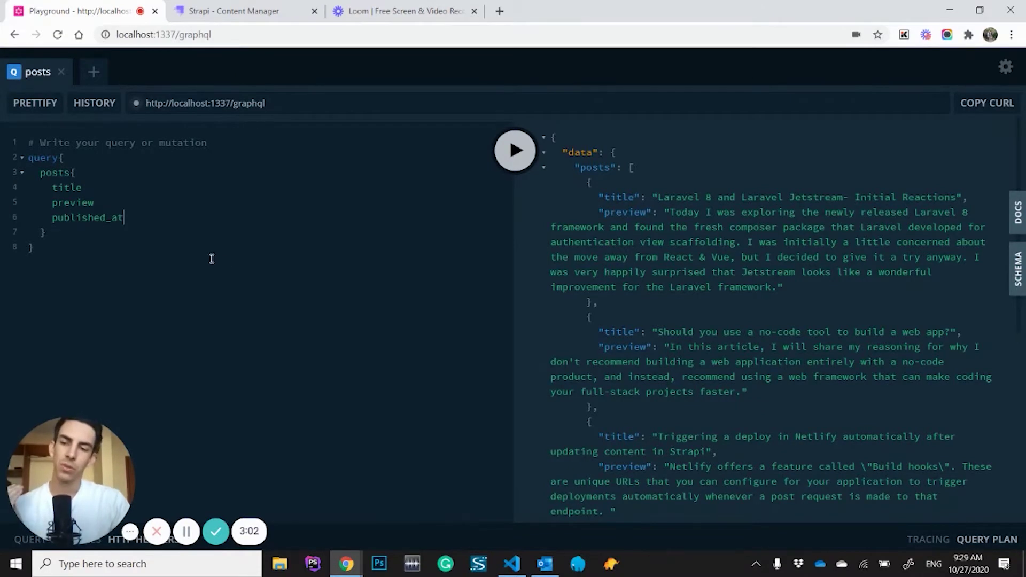
click(520, 158)
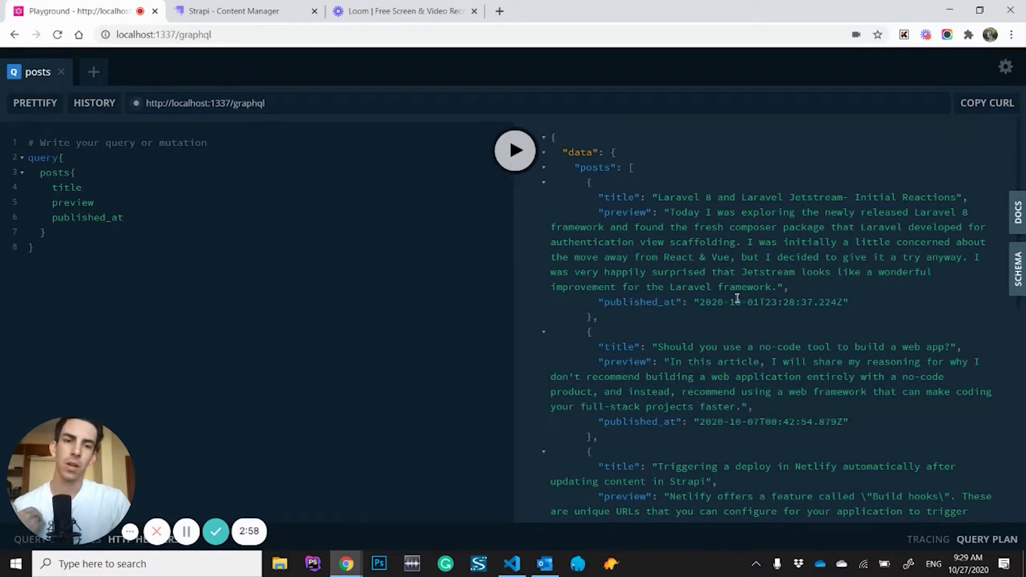
drag(724, 303, 962, 301)
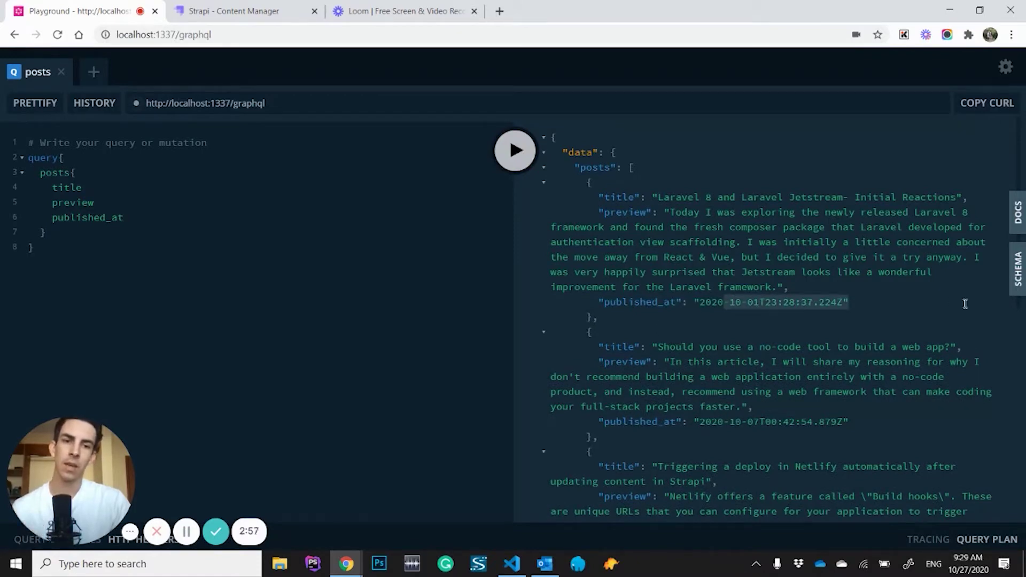
click(756, 335)
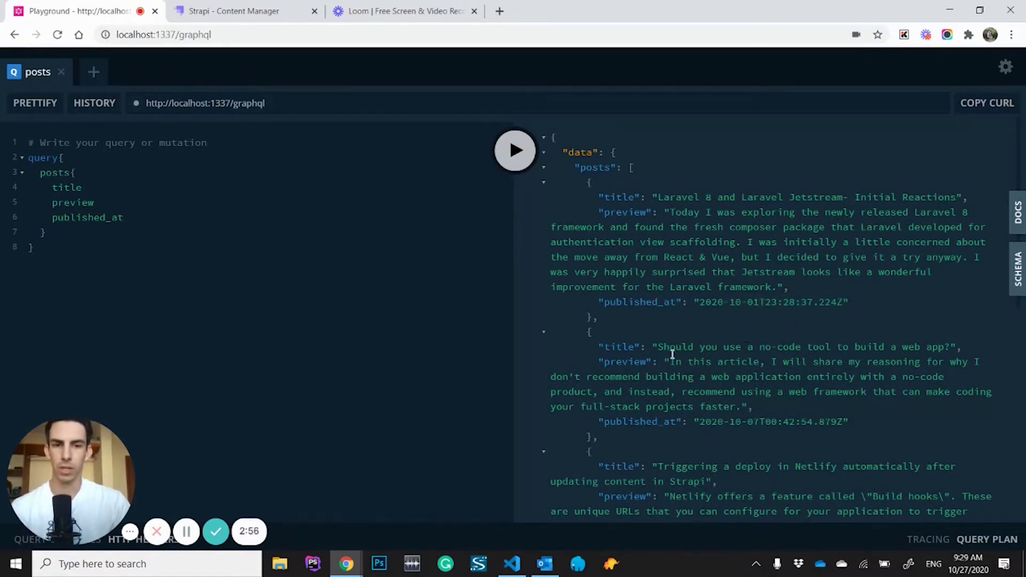
- Create a new post in the Strapi content manager with the title "Draft Post" and the body "Draft Body"
click(259, 7)
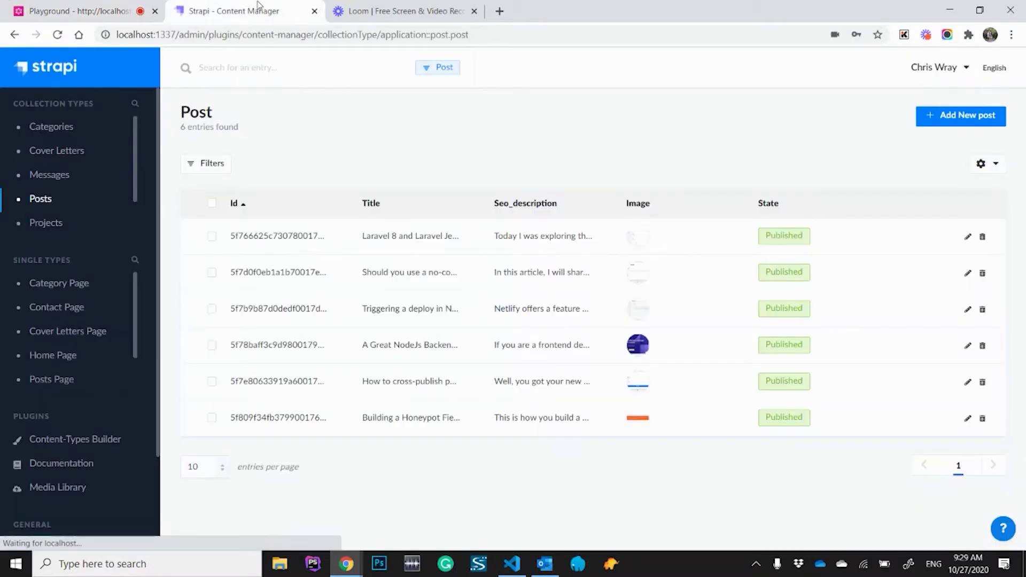
click(965, 117)
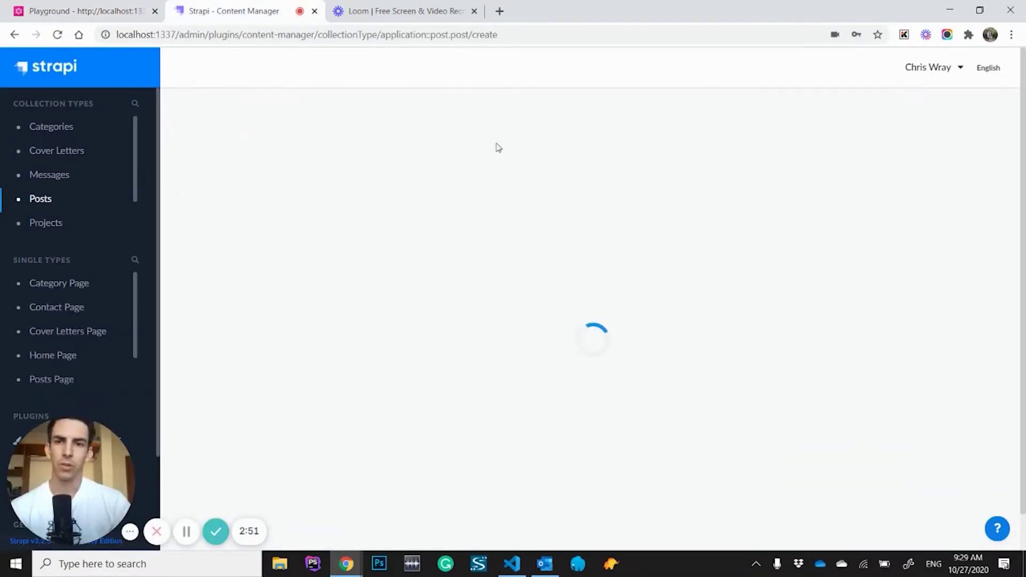
click(369, 197)
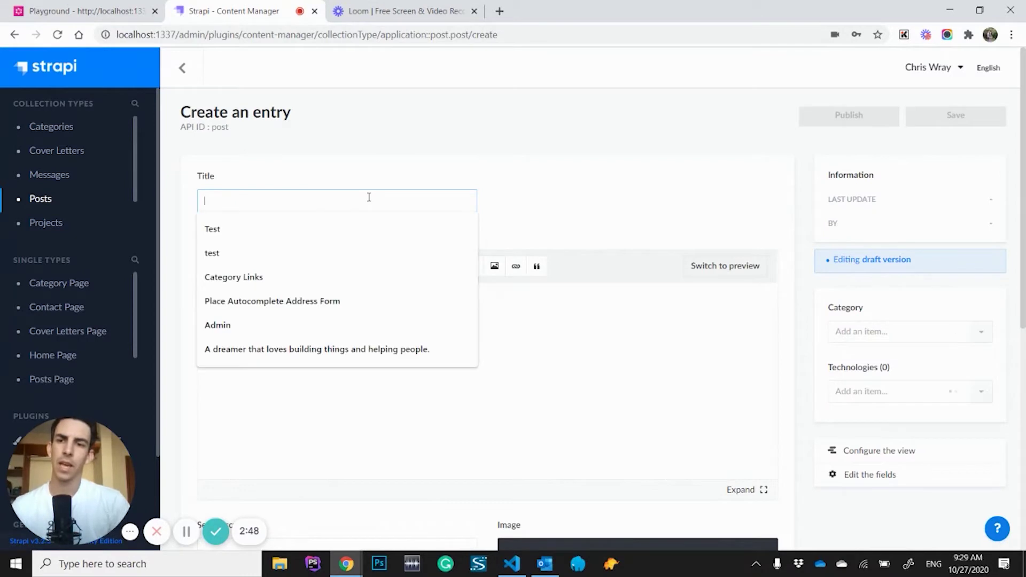
text(Dra)
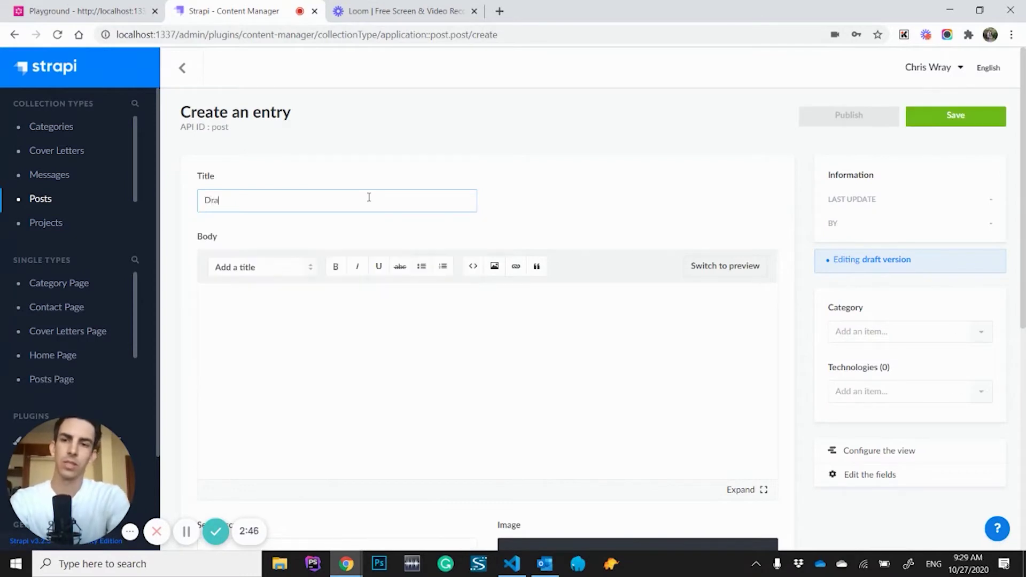
text(ft Post)
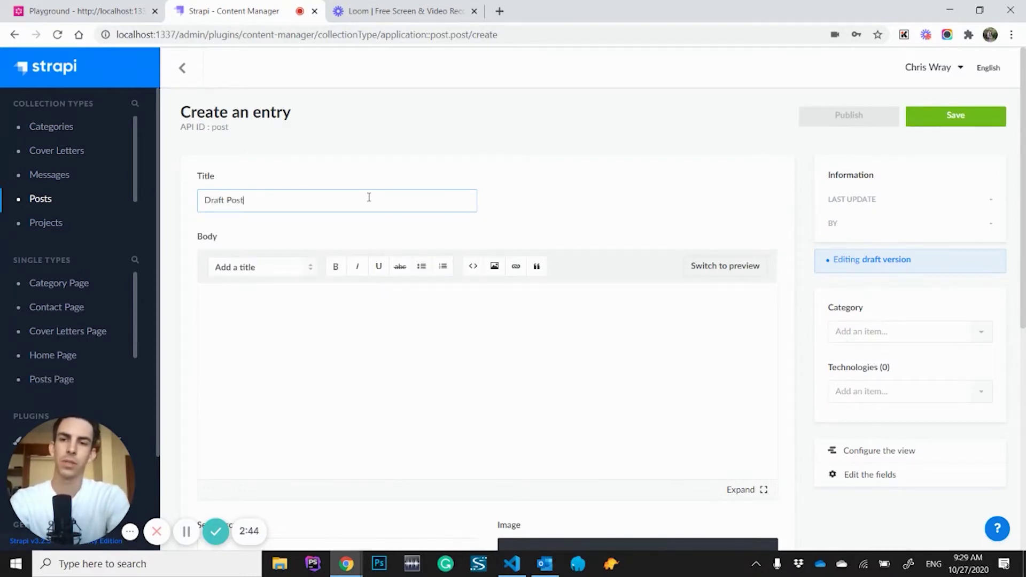
click(378, 356)
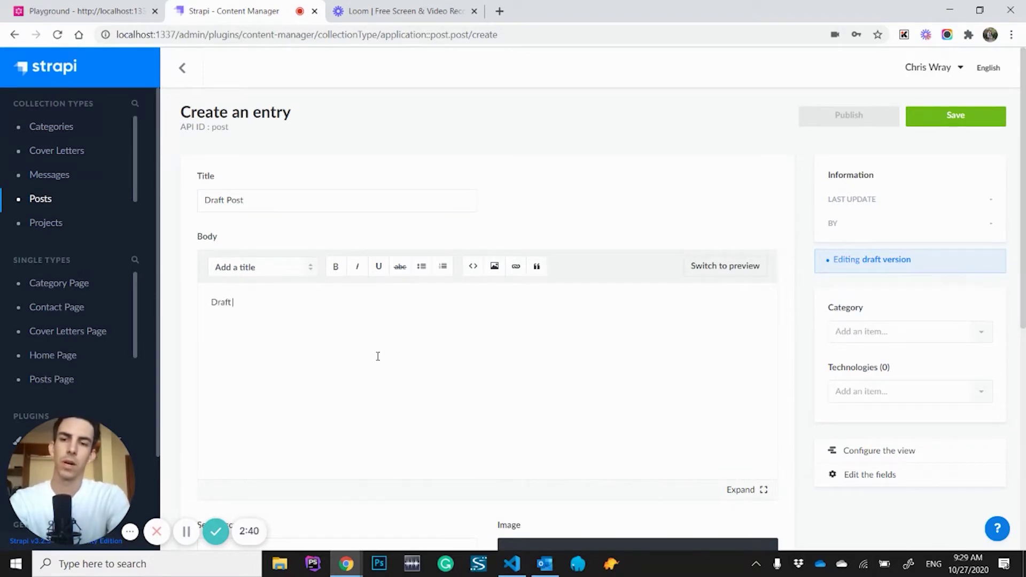
text(Draft Body)
- Fill in the post's Seo_description with "Draft Description" and its Preview with "draft preview"
scroll(445, 351, down, 2)
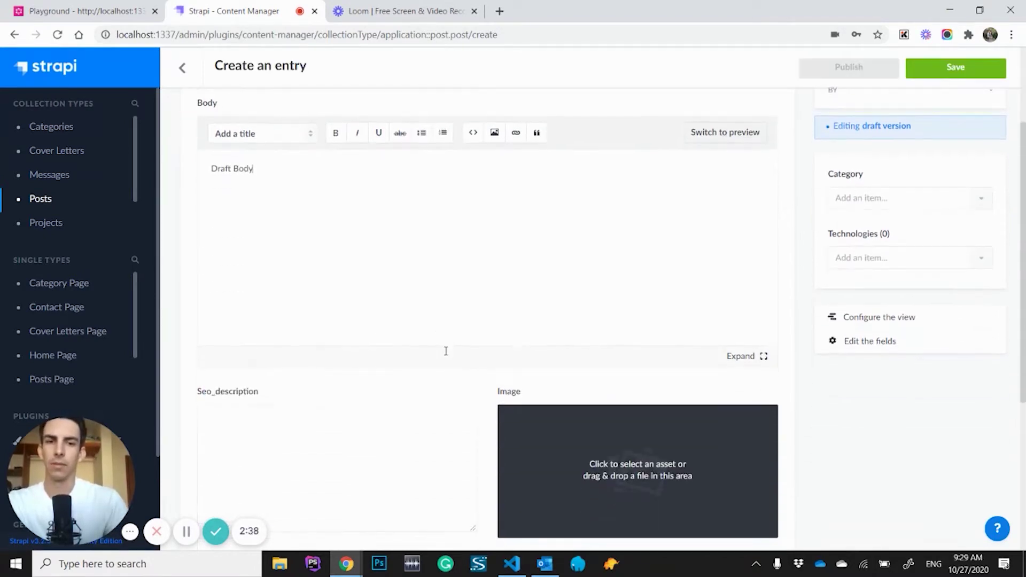
click(358, 433)
text(Dra)
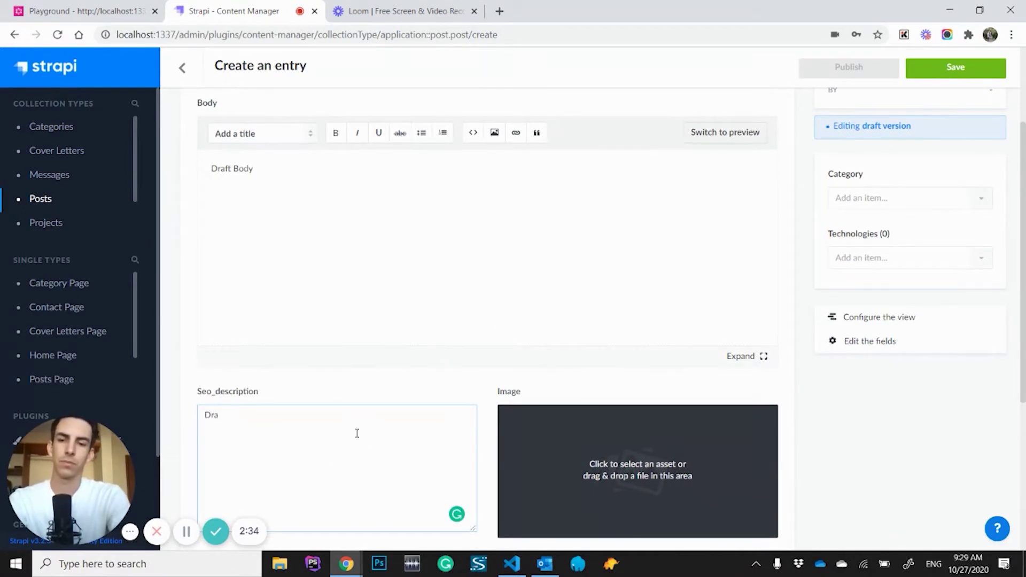
text(fte D)
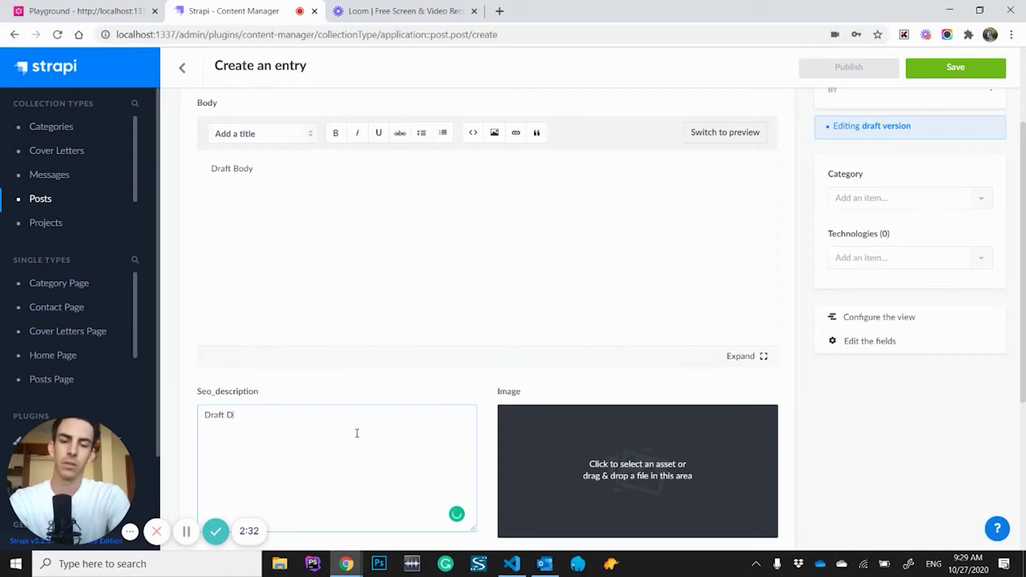
text(escripti)
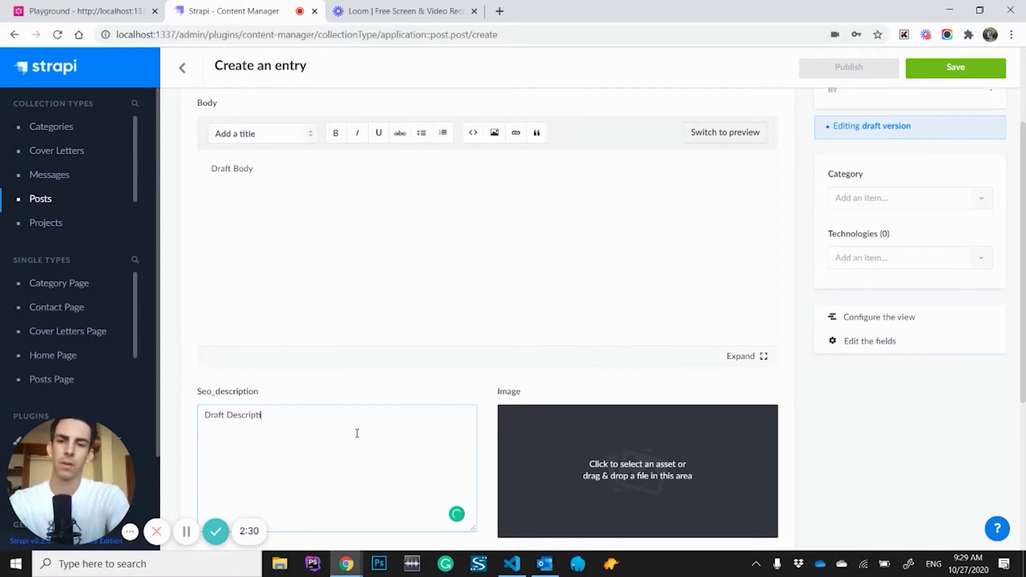
text(on)
scroll(380, 398, down, 4)
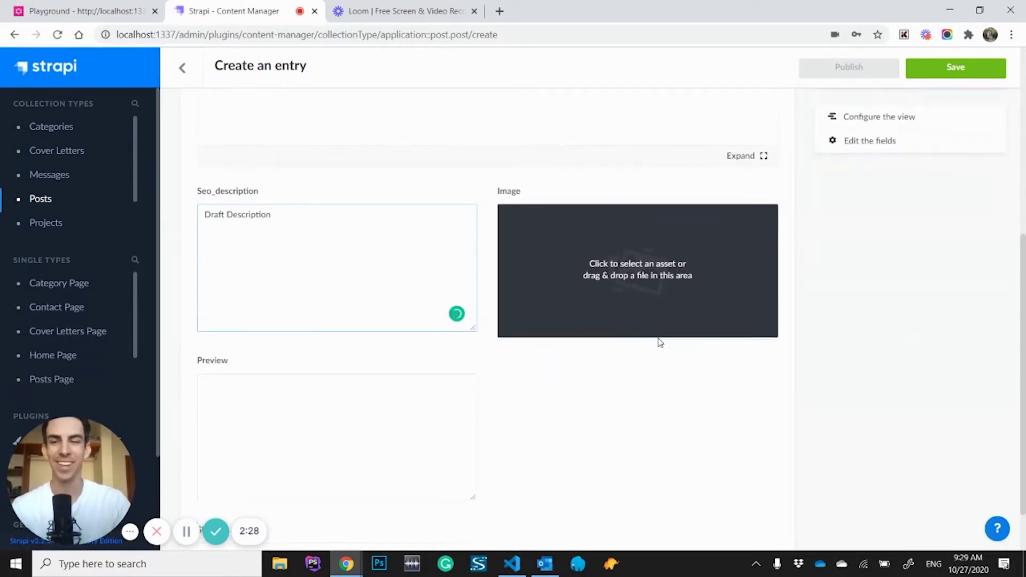
click(338, 456)
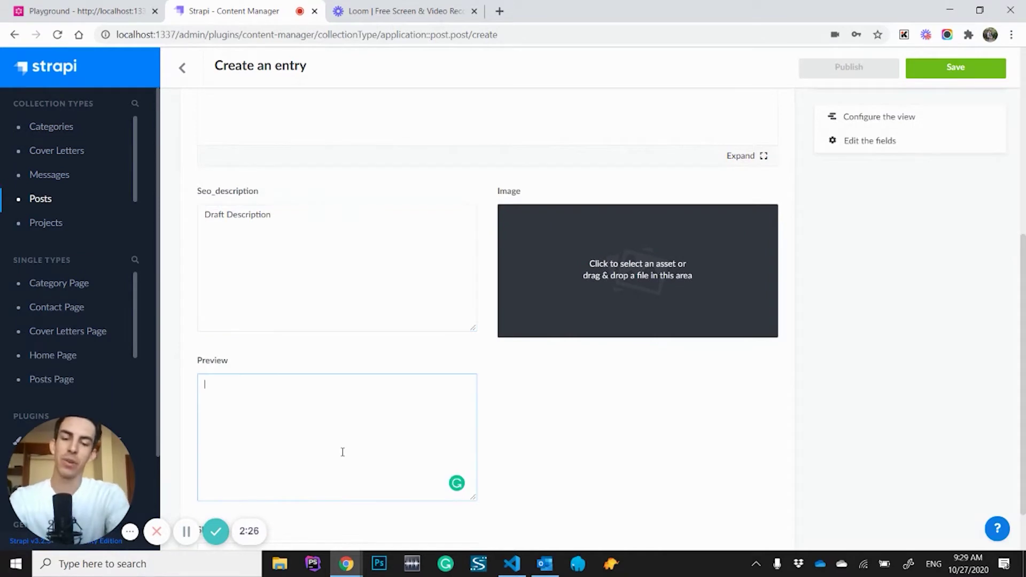
text(draft )
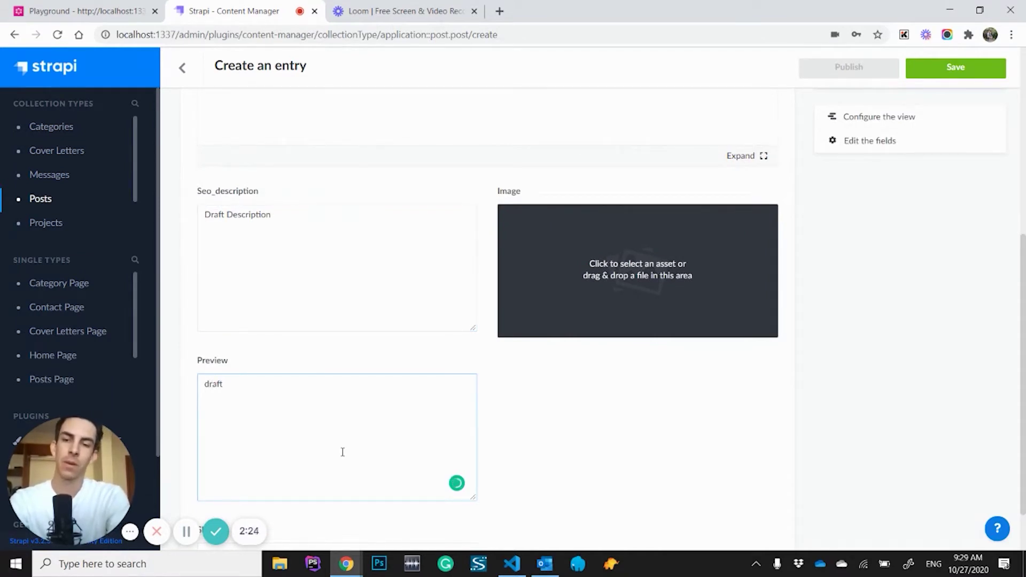
text(preview)
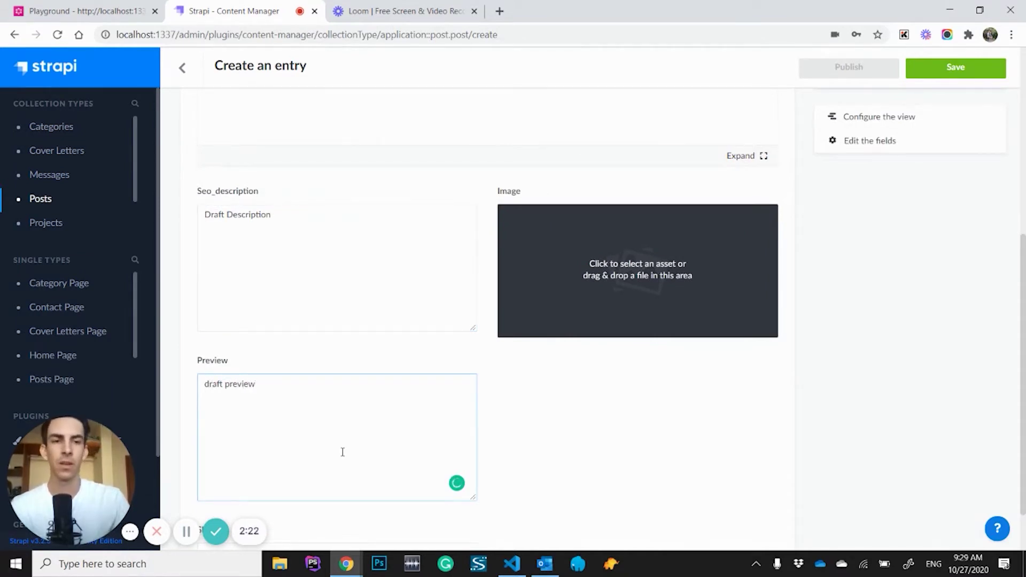
- Save the new post without publishing it and check its draft version label
scroll(893, 171, up, 6)
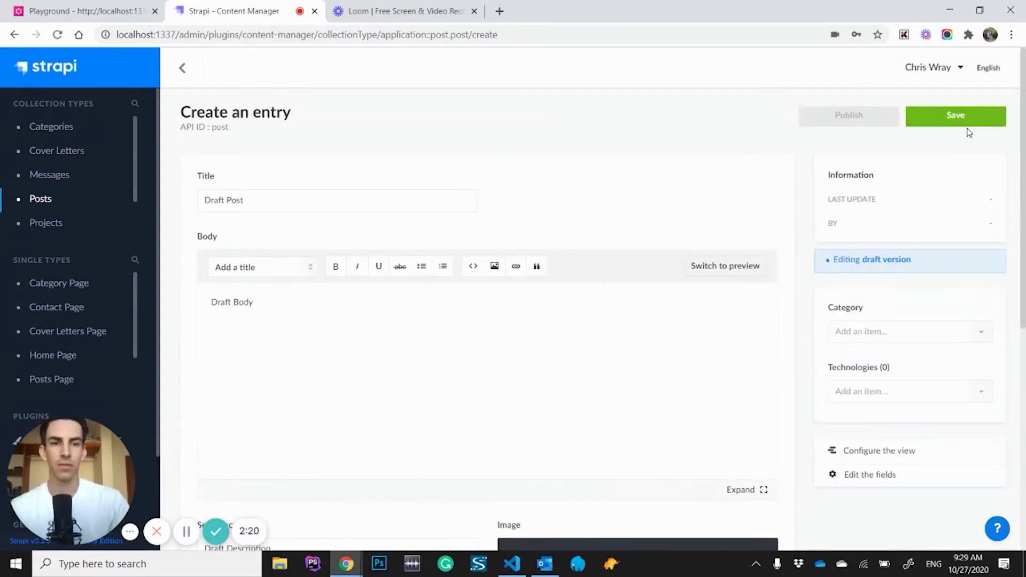
click(963, 122)
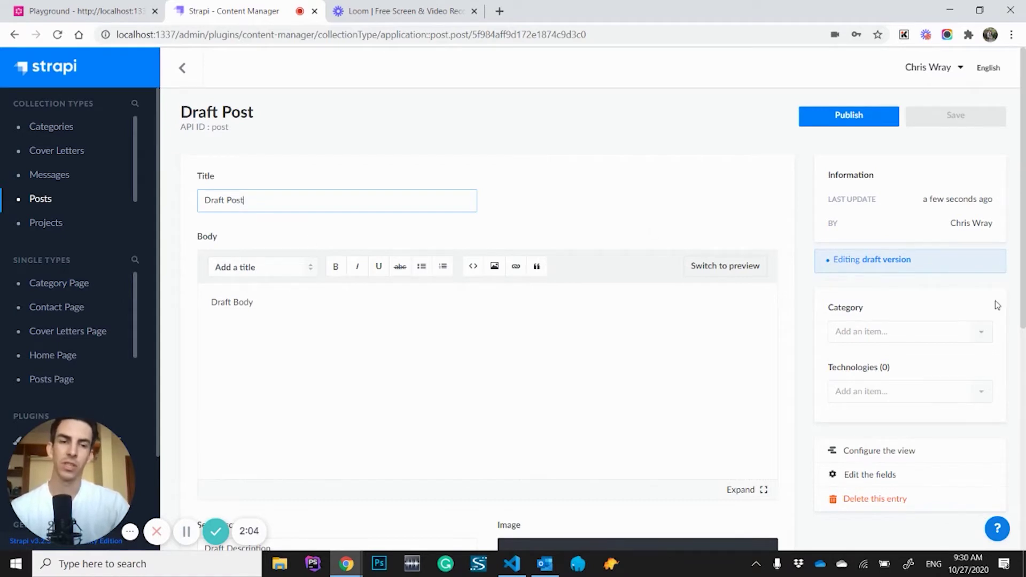
drag(875, 265, 950, 267)
click(936, 270)
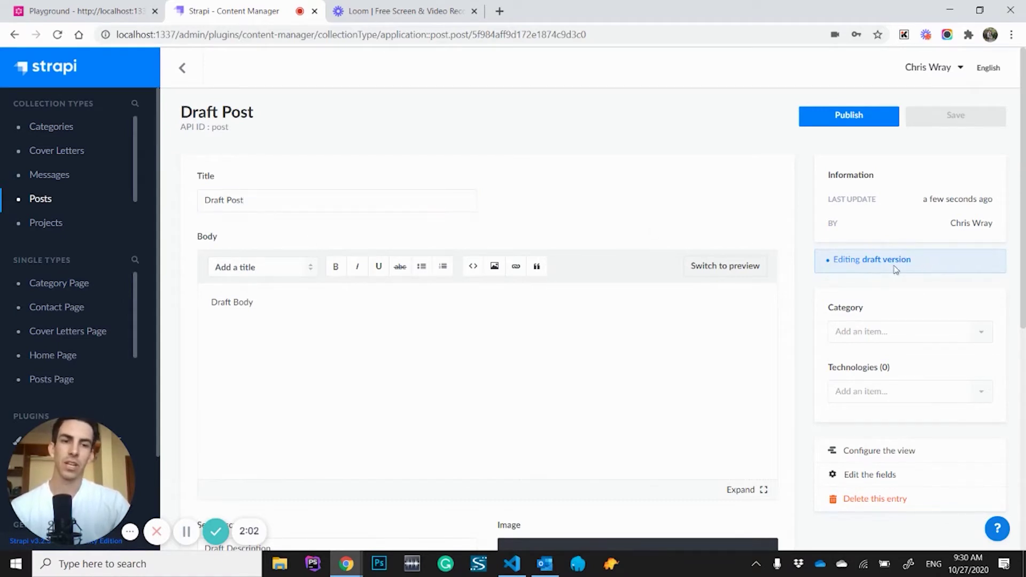
drag(845, 265, 990, 264)
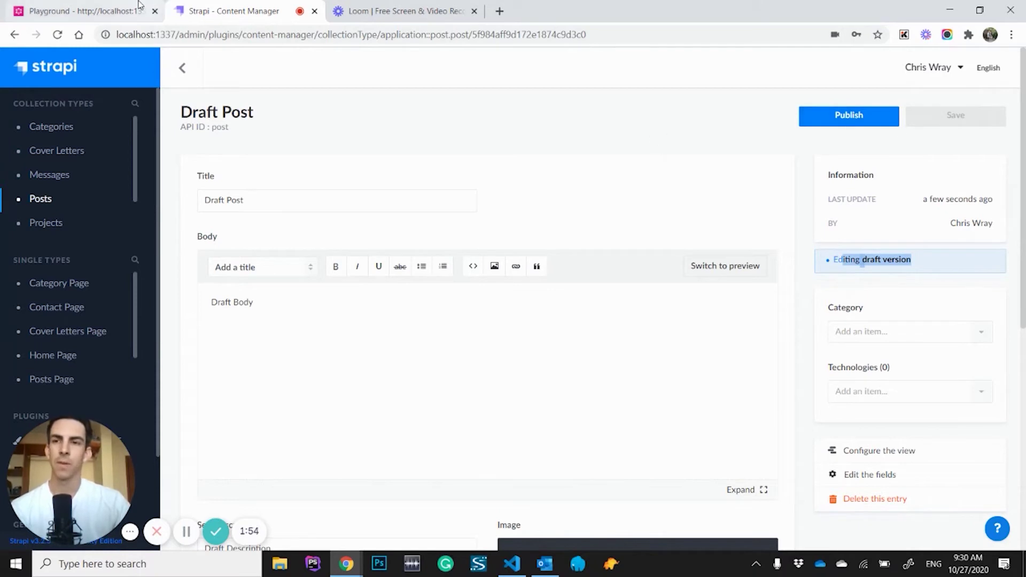
- Rerun the posts query in the GraphQL Playground and look through the response for the draft post
click(123, 12)
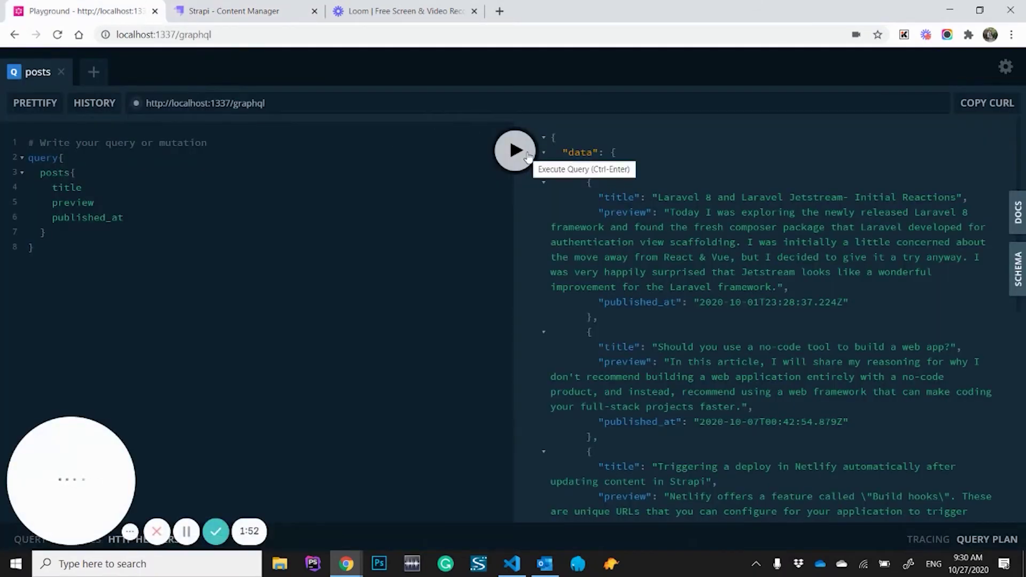
click(528, 156)
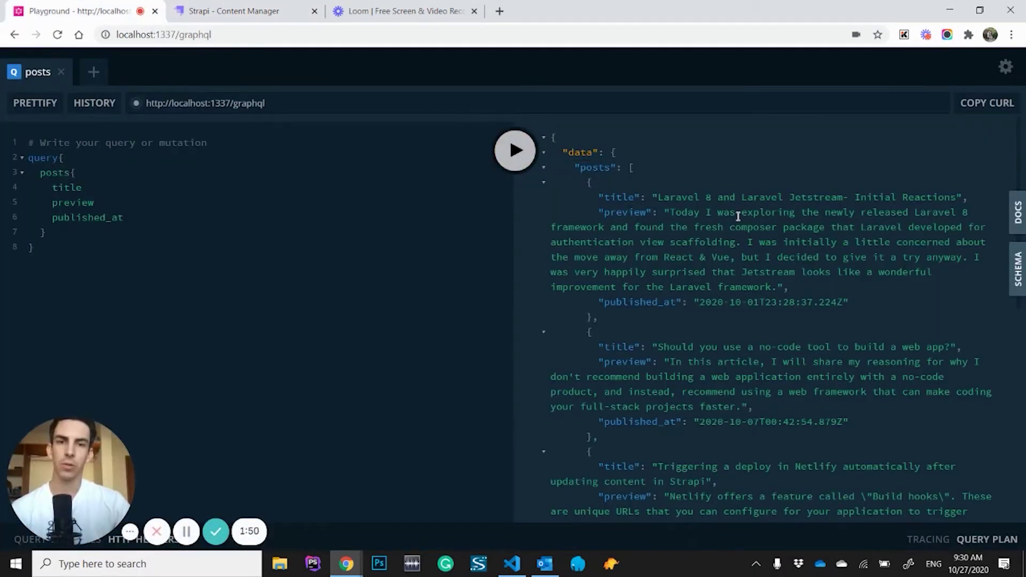
scroll(733, 214, down, 10)
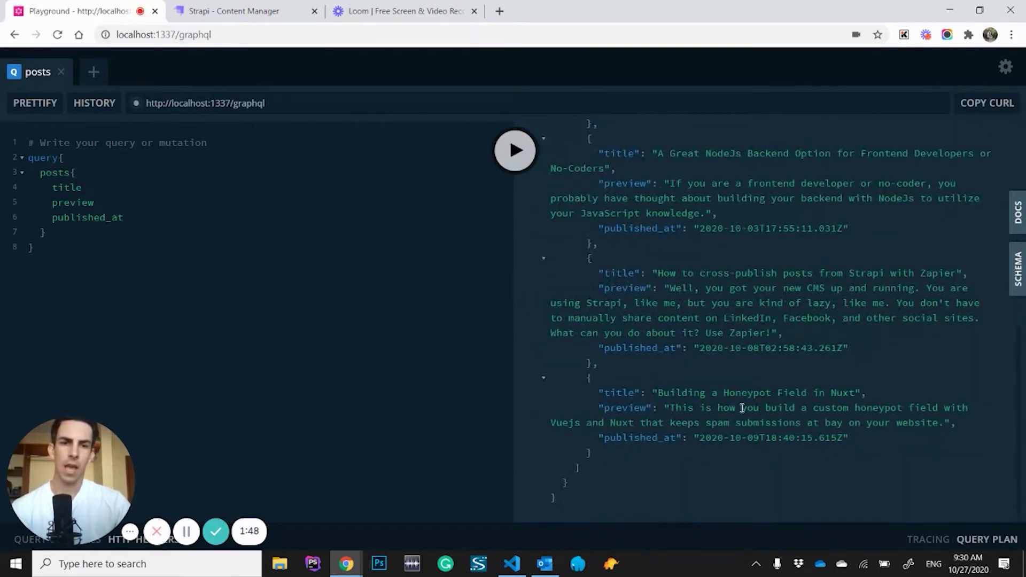
scroll(763, 387, up, 1)
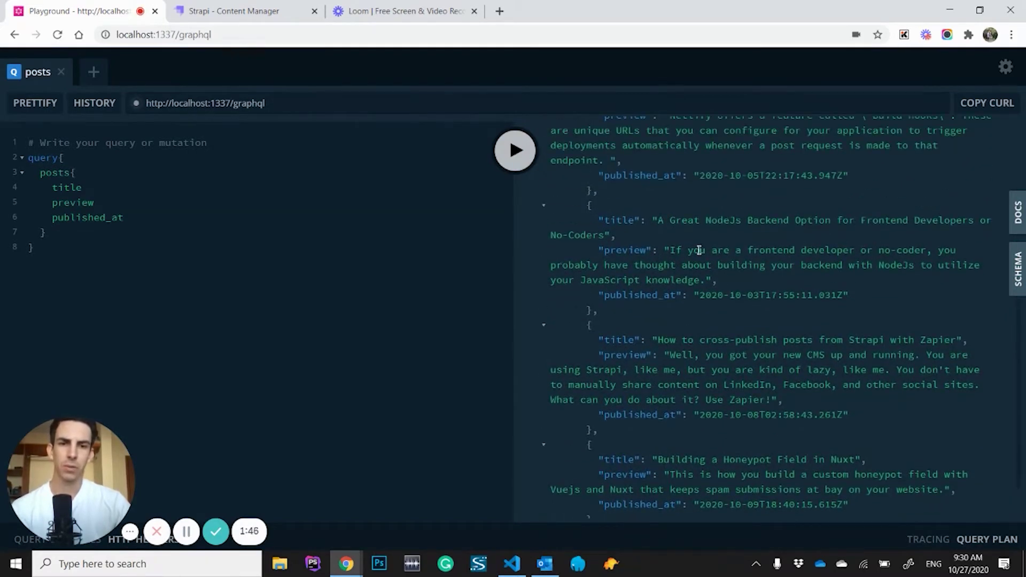
scroll(698, 247, up, 5)
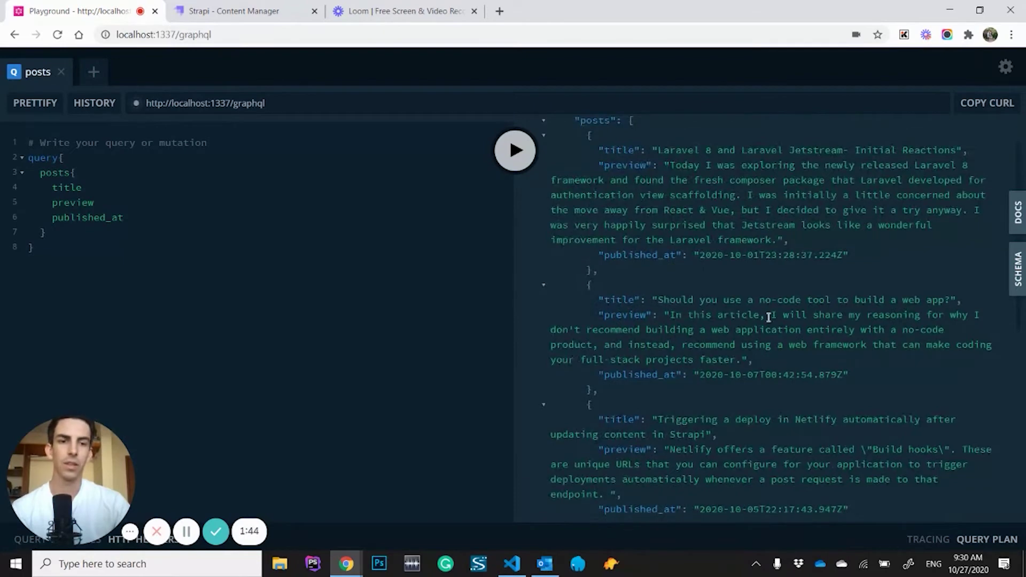
- Switch to the Strapi content manager and publish the "Draft Post" entry
scroll(695, 195, up, 1)
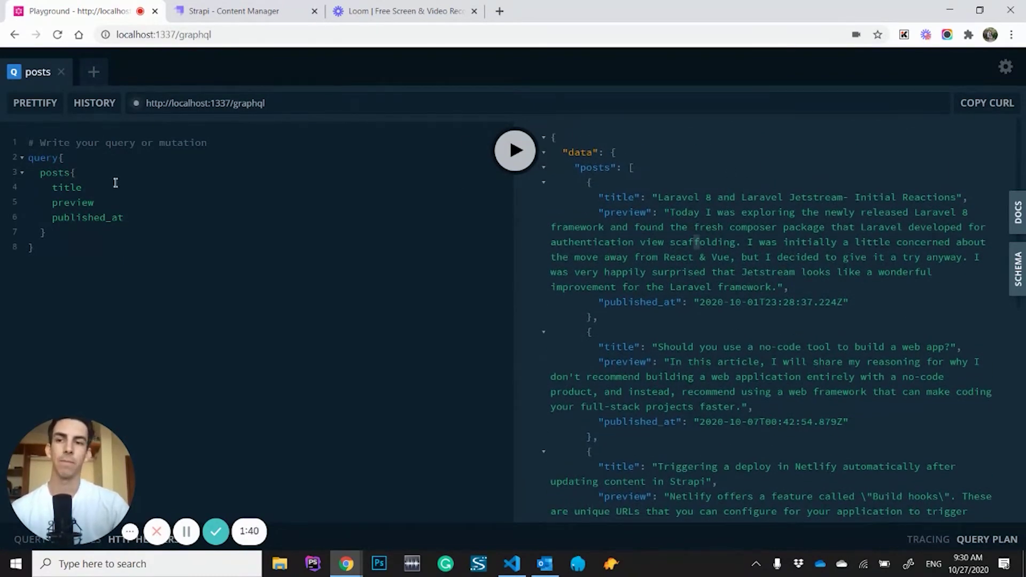
click(127, 207)
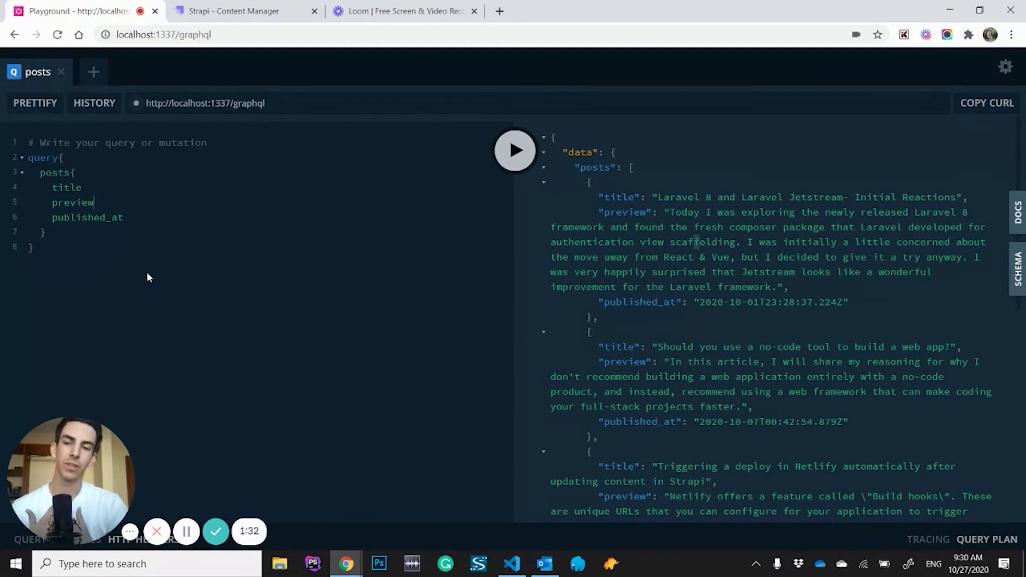
click(201, 4)
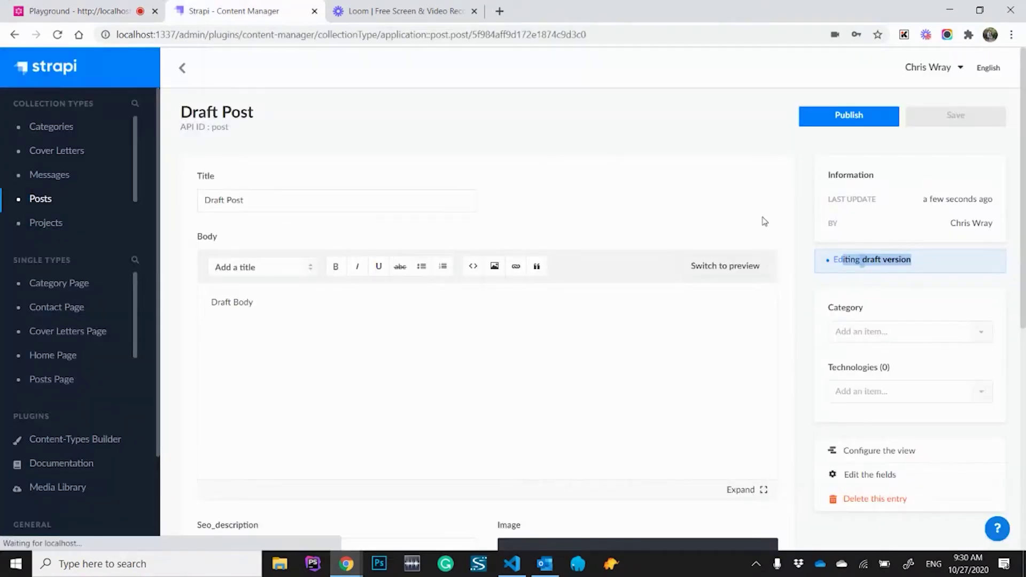
click(859, 122)
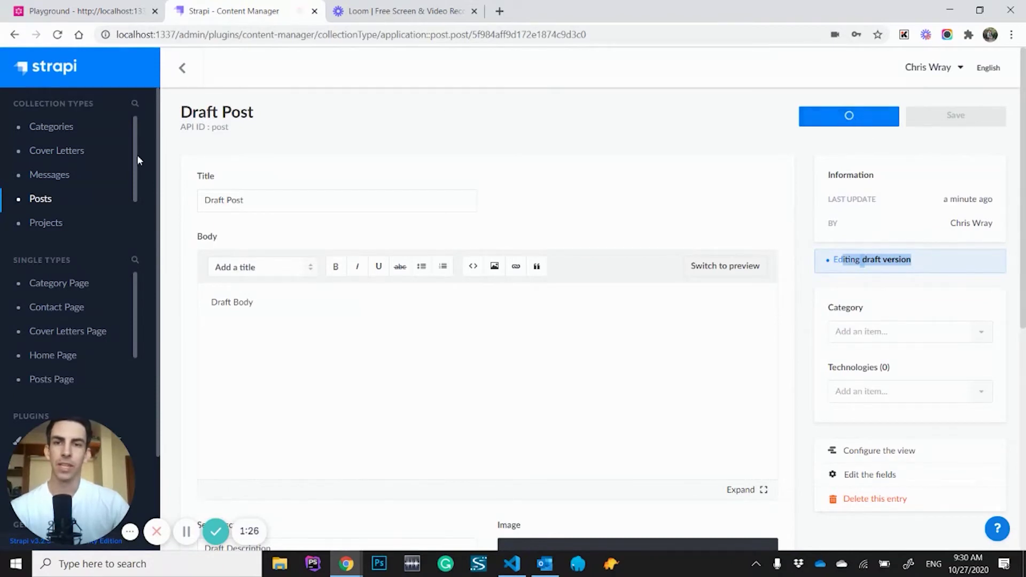
- Rerun the posts query in the GraphQL Playground and examine the "Draft Post" entry and its published_at field in the response
click(113, 7)
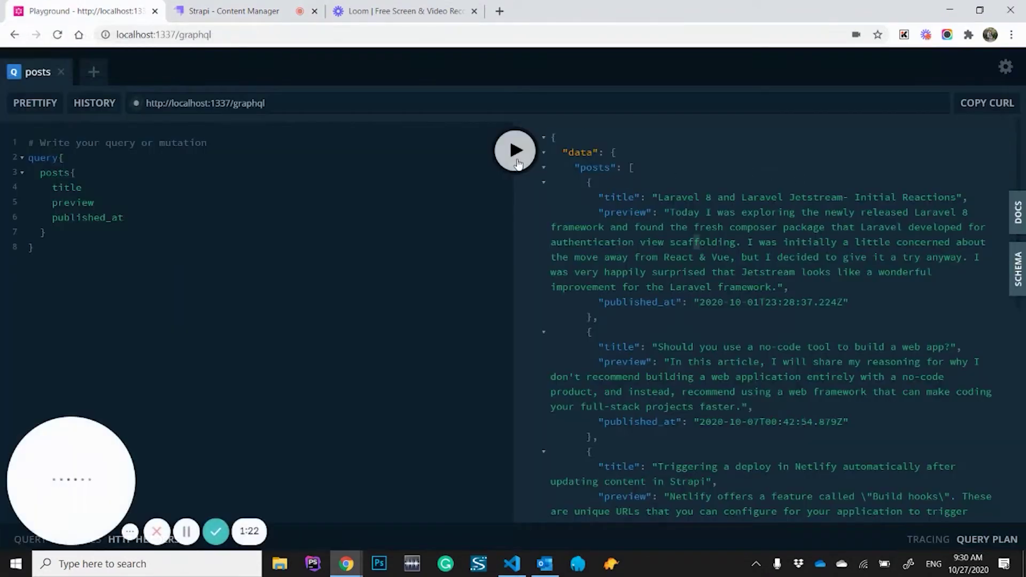
click(516, 160)
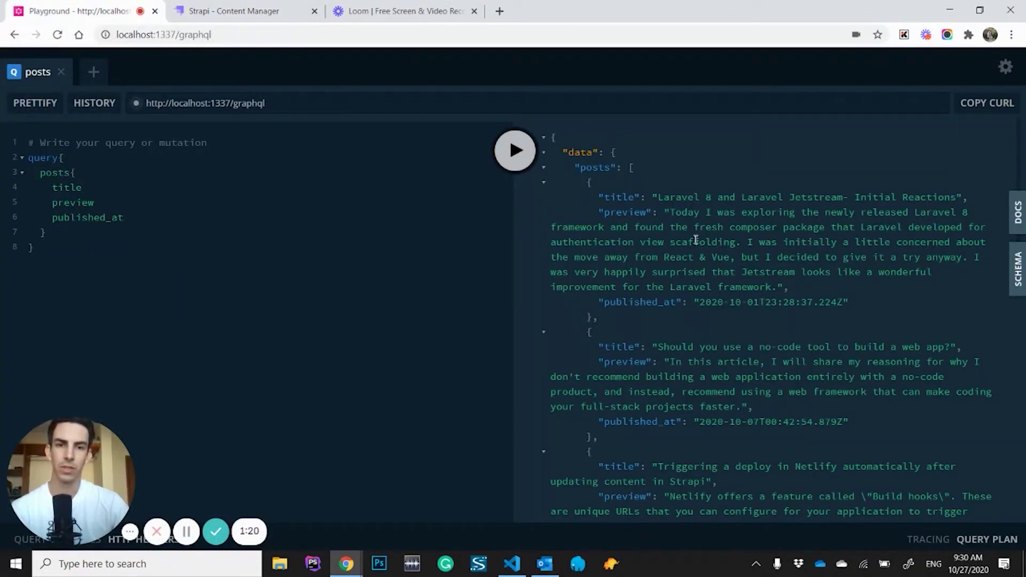
scroll(694, 233, down, 15)
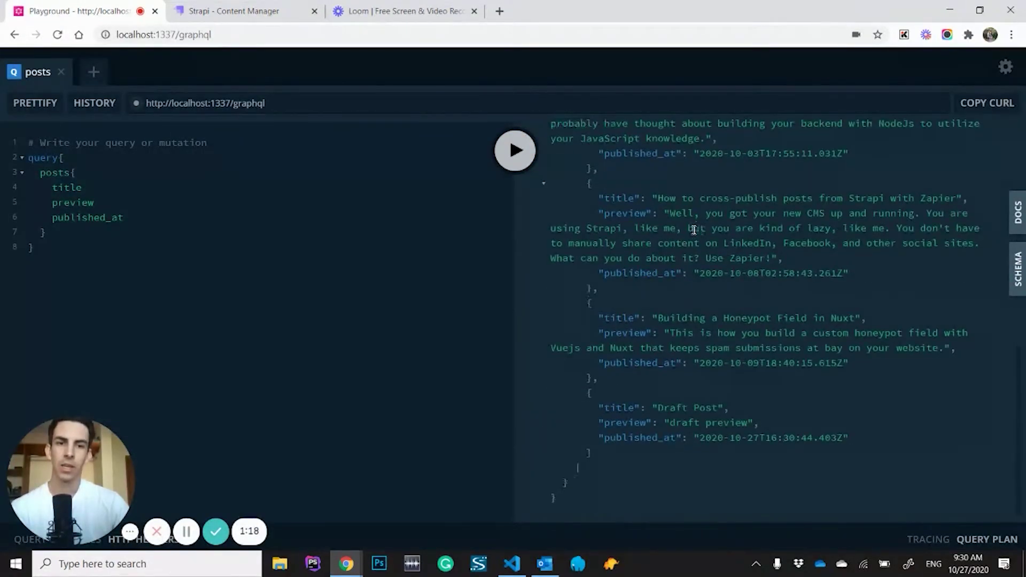
drag(585, 402, 741, 465)
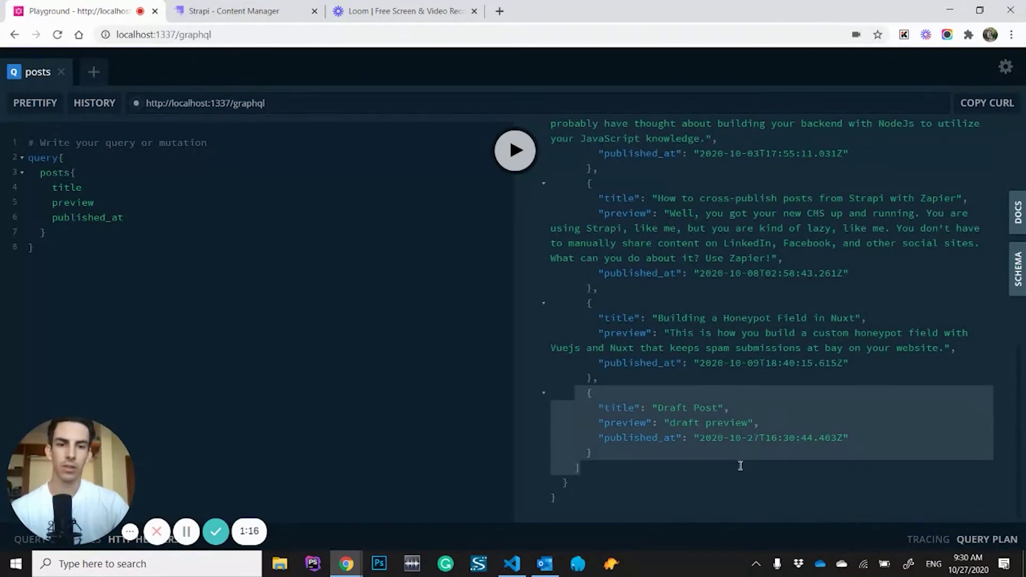
drag(571, 387, 706, 470)
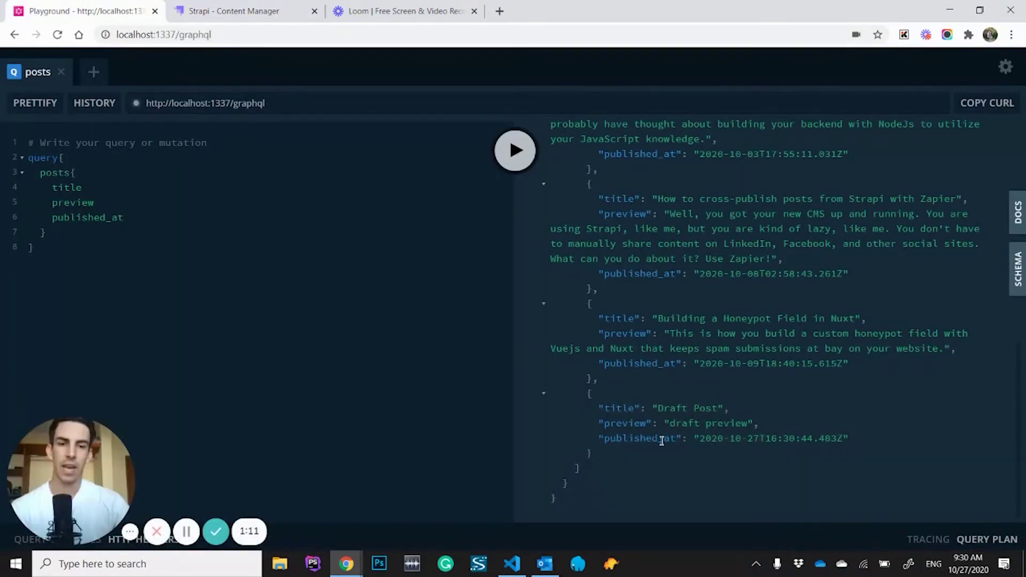
drag(653, 442, 850, 442)
- Return to the Strapi content manager and unpublish the "Draft Post" entry, confirming its change back to a draft
click(227, 7)
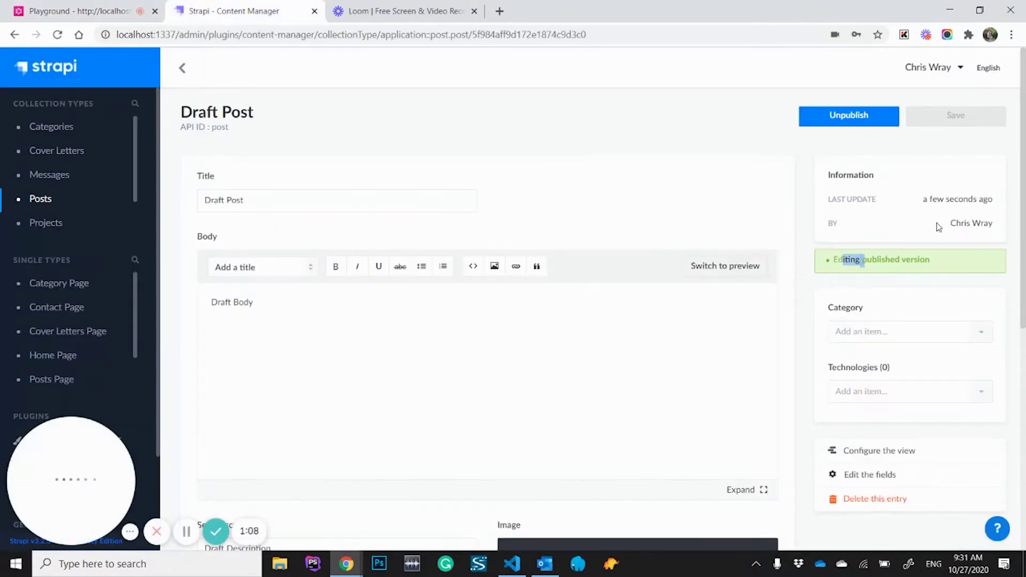
scroll(850, 289, down, 5)
scroll(865, 225, up, 5)
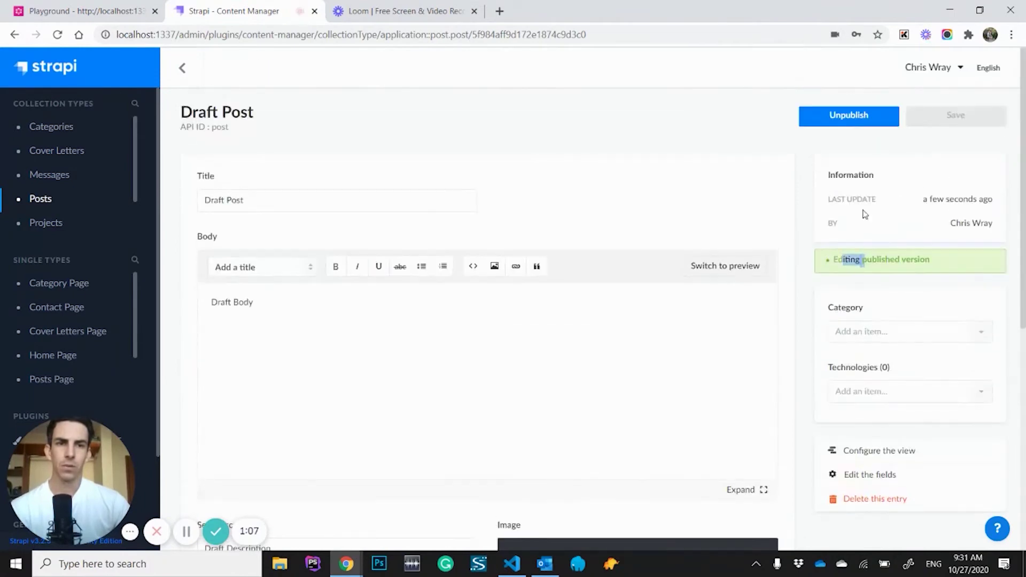
click(849, 120)
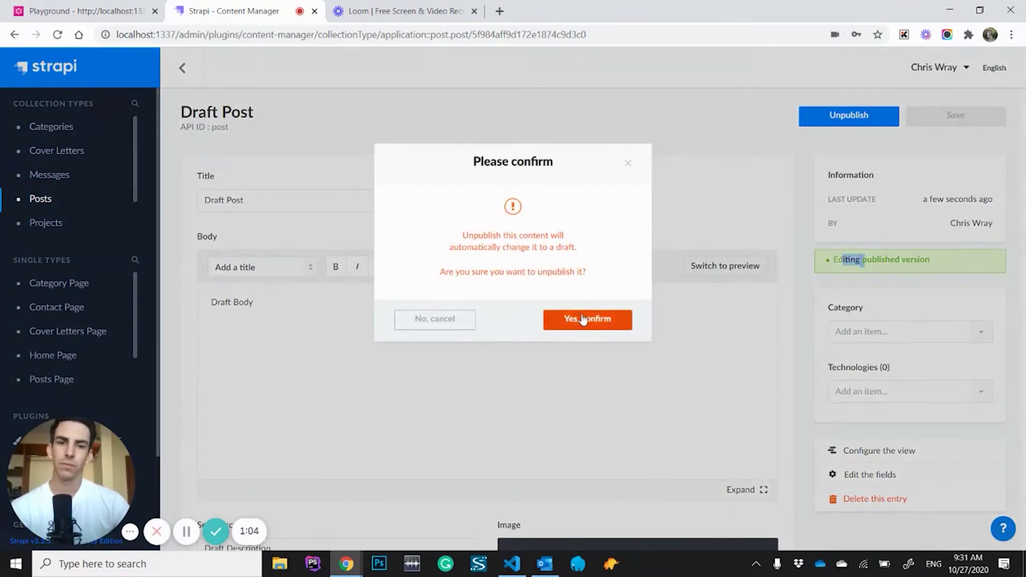
click(584, 320)
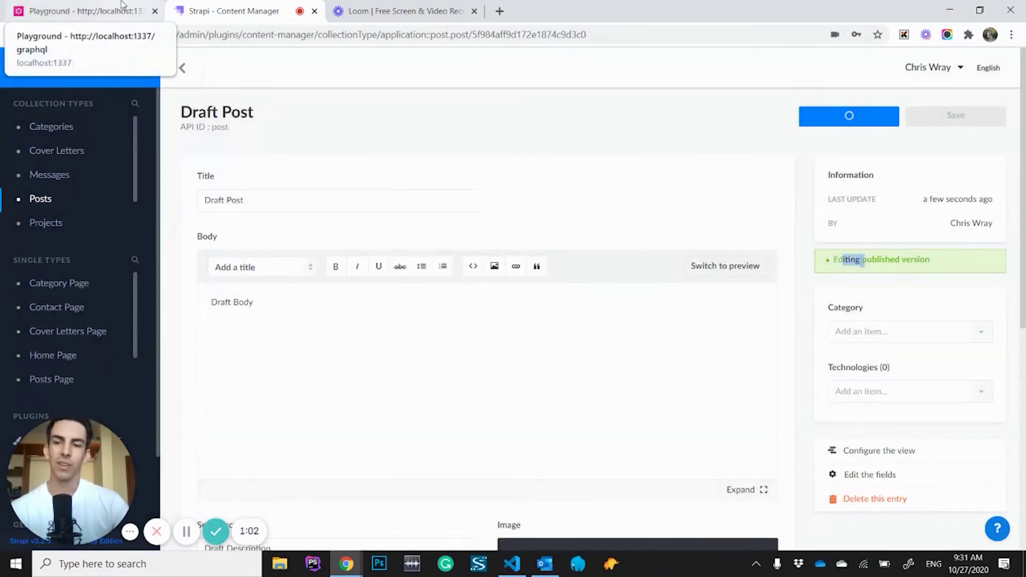